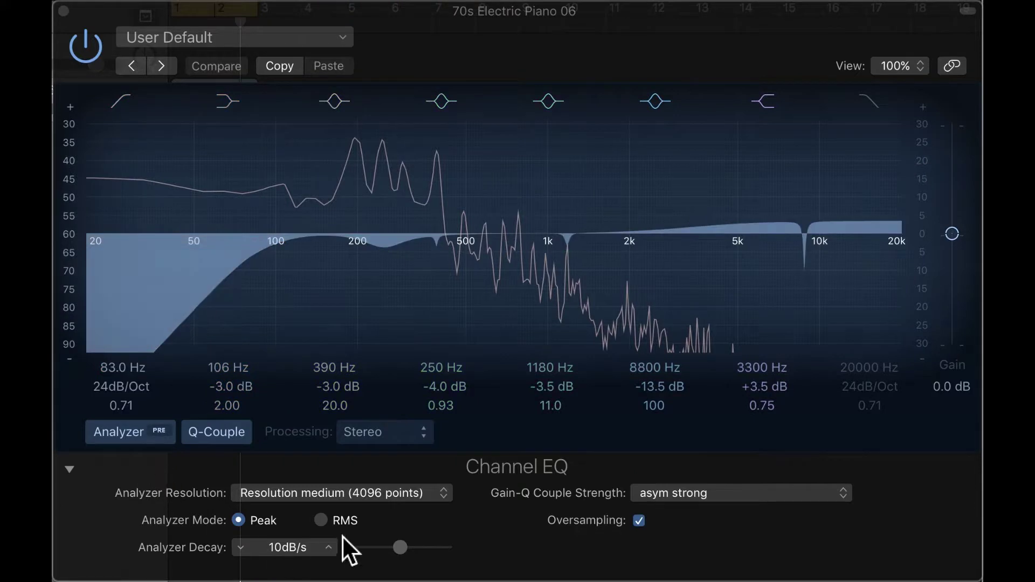
# Switch the Analyzer Resolution to high (8192 points) and back to medium (4096 points)
pyautogui.click(346, 500)
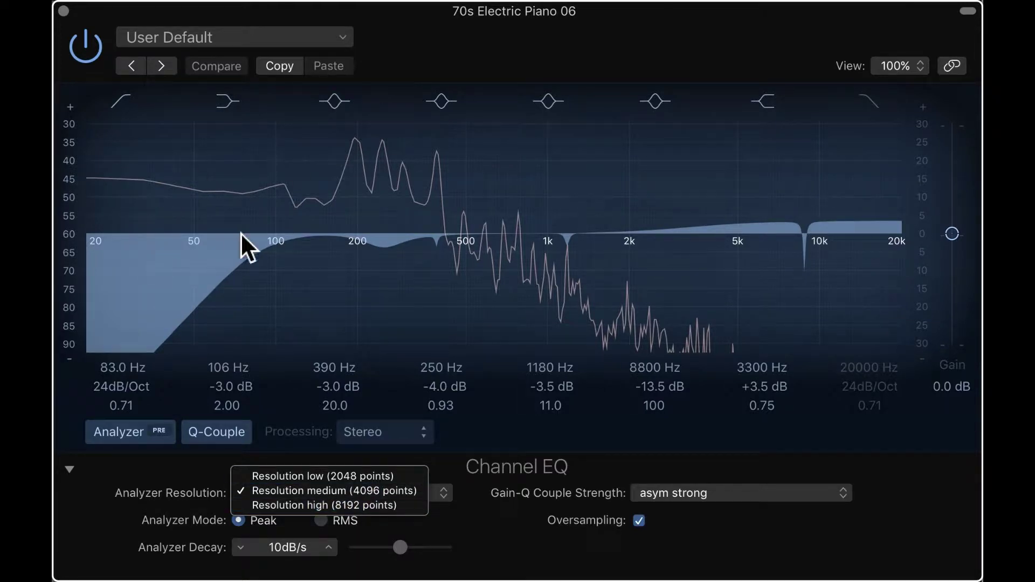
pyautogui.click(161, 491)
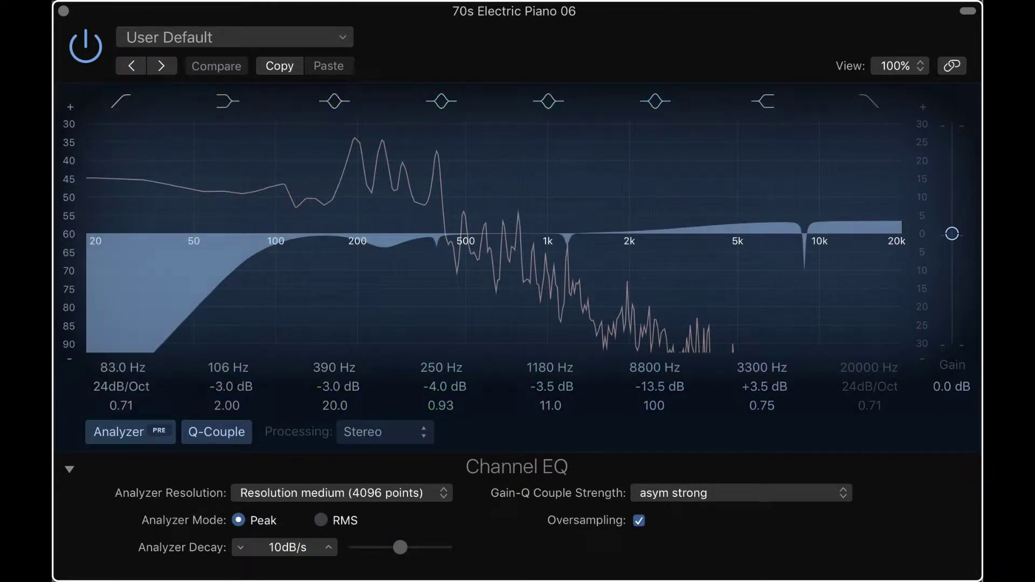
pyautogui.click(297, 494)
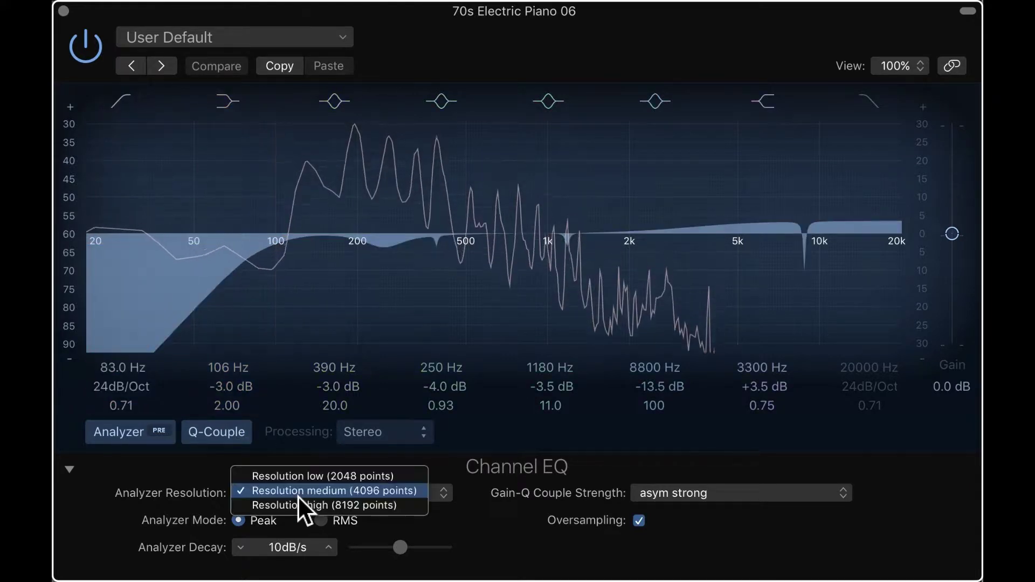
pyautogui.click(339, 507)
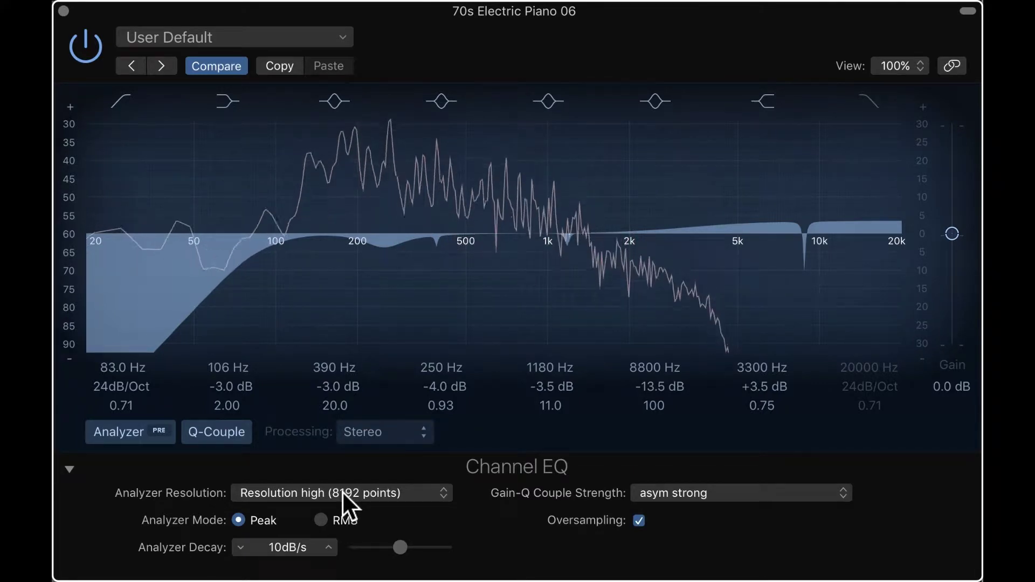
pyautogui.click(343, 491)
pyautogui.click(308, 327)
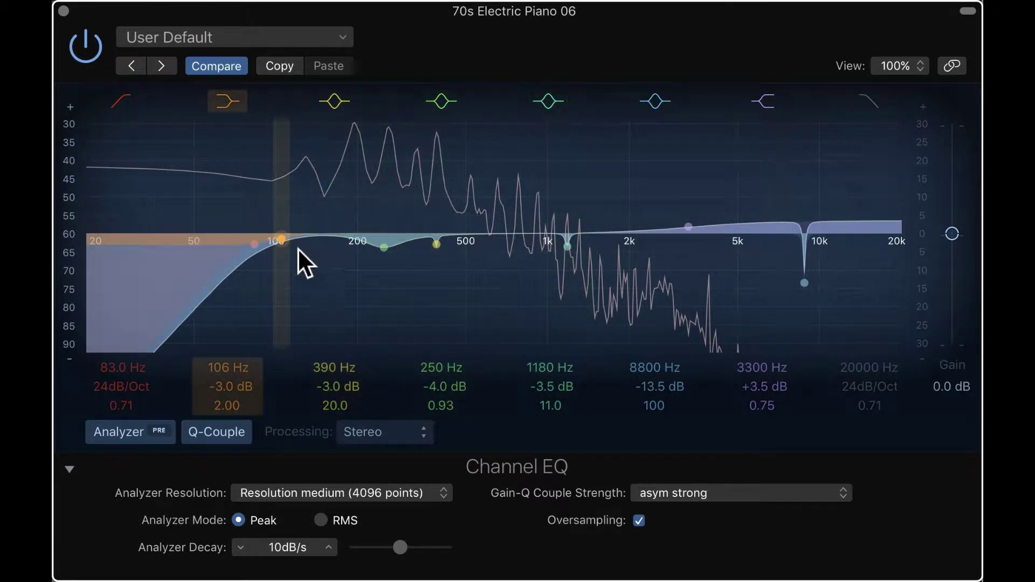
# Compare the RMS and Peak analyzer modes, finishing on Peak, and try adjusting the Analyzer Decay
pyautogui.click(321, 521)
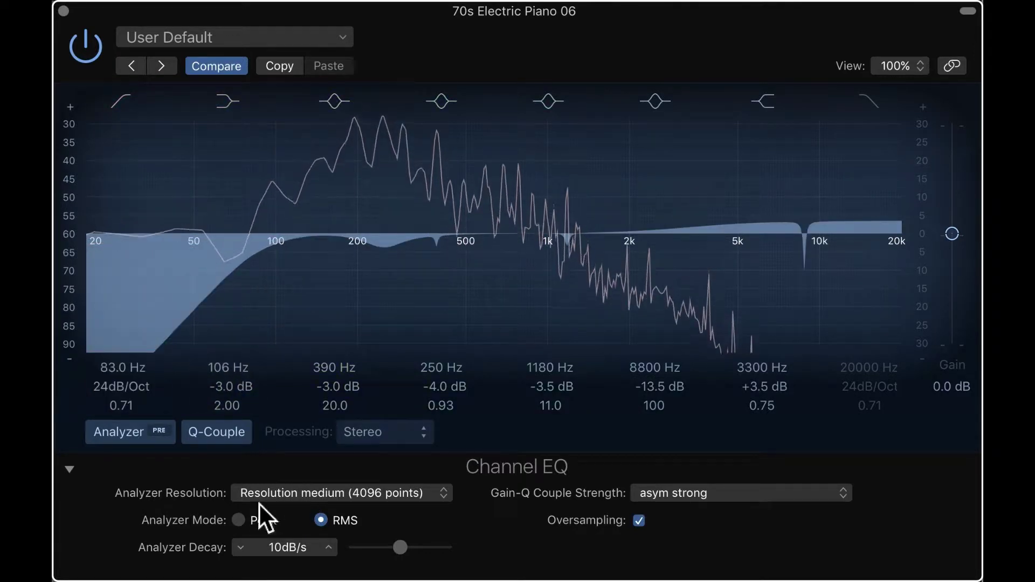
pyautogui.click(245, 527)
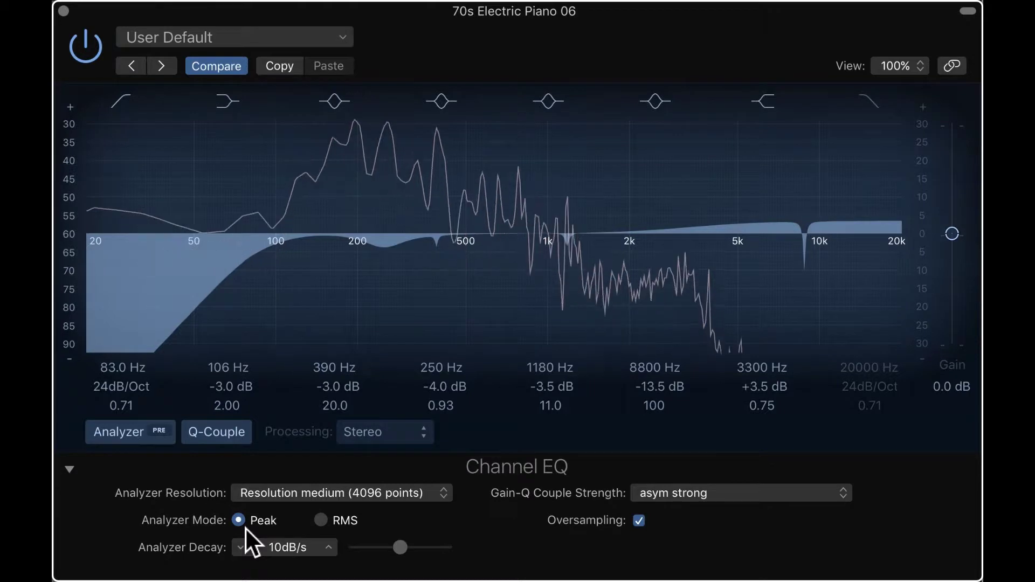
pyautogui.click(323, 521)
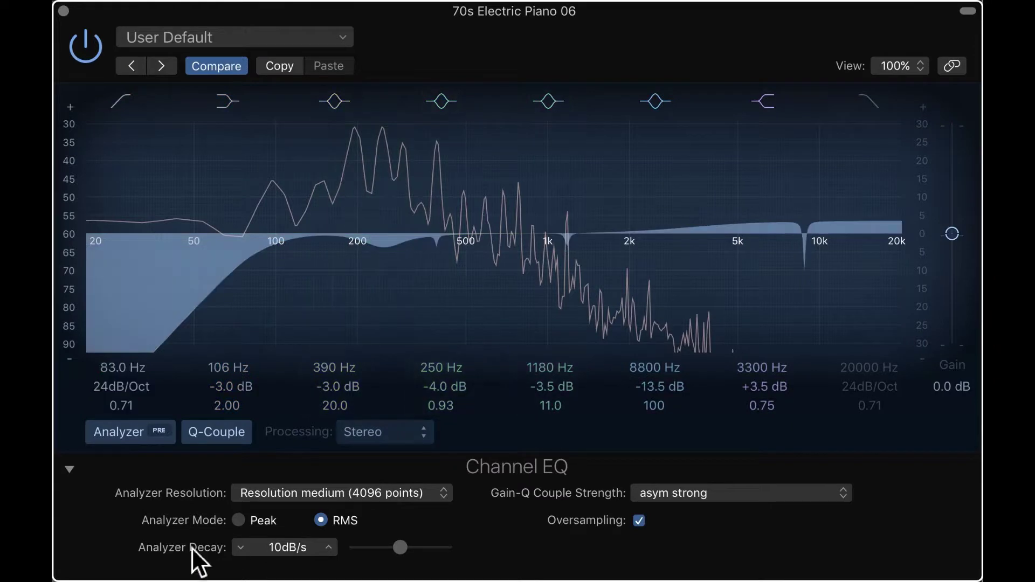
pyautogui.click(238, 522)
pyautogui.moveTo(399, 548)
pyautogui.mouseDown()
pyautogui.moveTo(478, 558)
pyautogui.moveTo(352, 560)
pyautogui.moveTo(410, 566)
pyautogui.mouseUp()
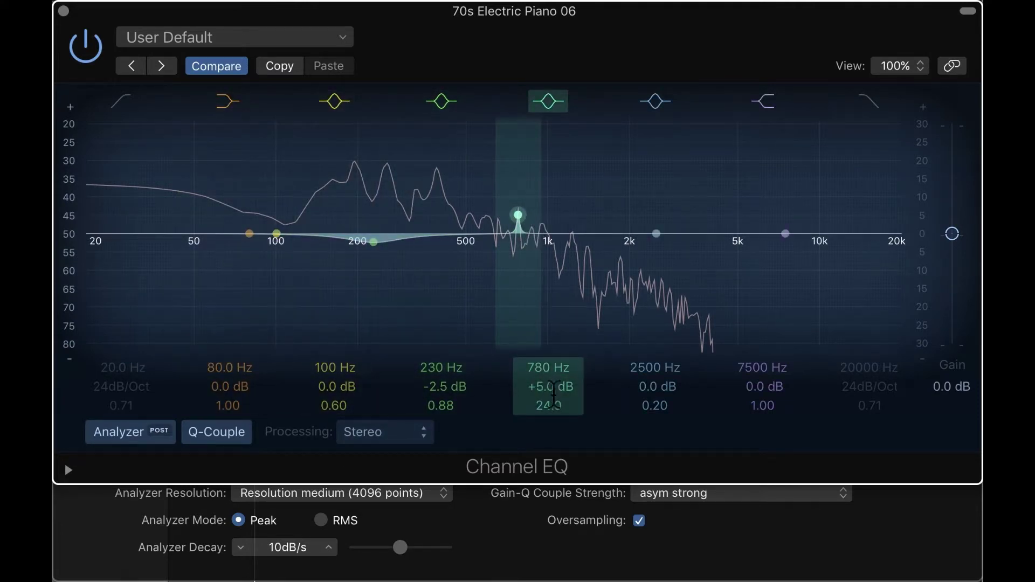
# Set the 780 Hz band to +16.5 dB gain with a Q of 0.71, and show the extended EQ parameters
pyautogui.moveTo(549, 406); pyautogui.dragTo(549, 447)
pyautogui.moveTo(551, 386); pyautogui.dragTo(551, 359)
pyautogui.moveTo(549, 405); pyautogui.dragTo(548, 409)
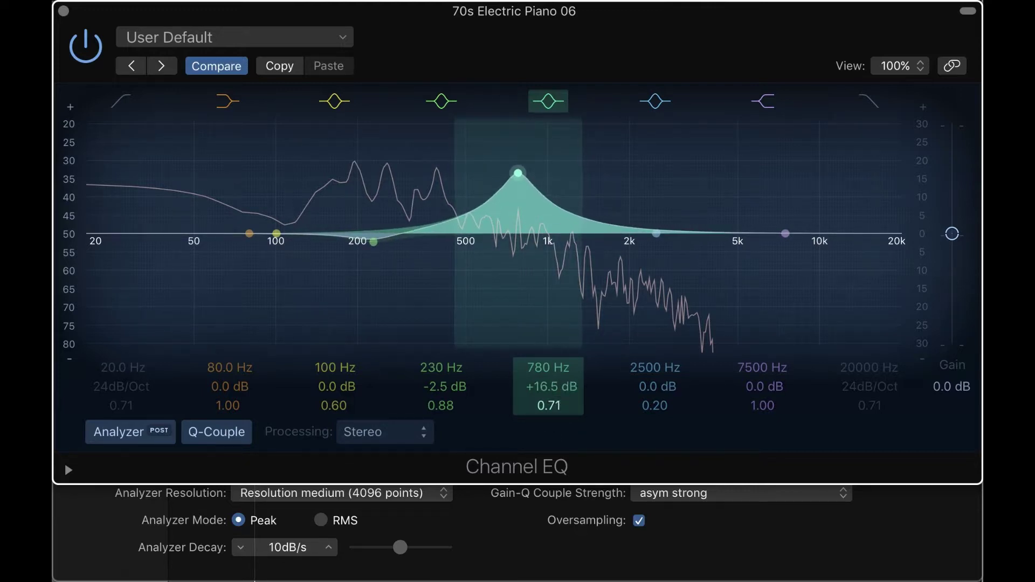
pyautogui.click(68, 471)
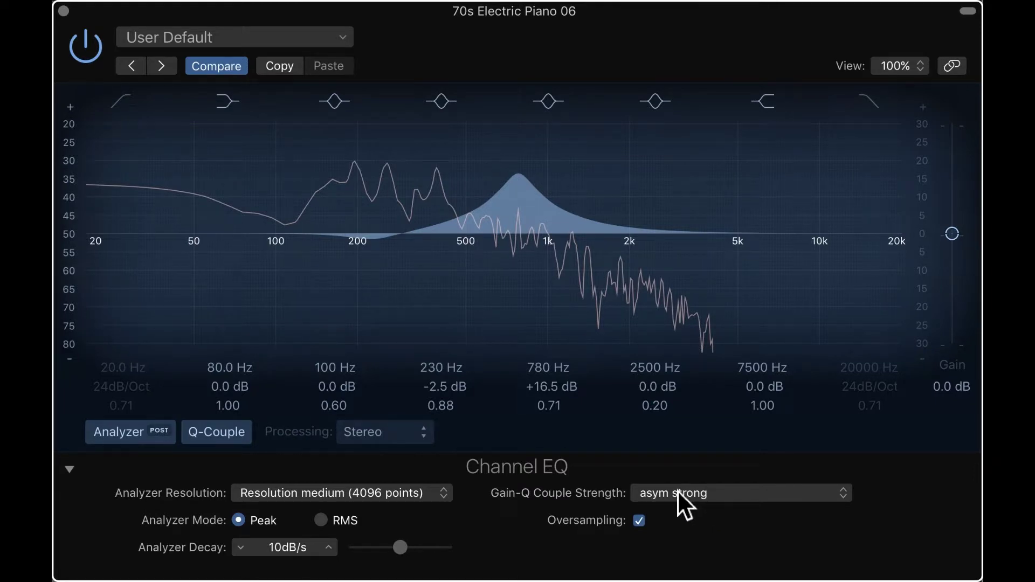
# Alternate the 780 Hz band's gain between boost and cut: +19.0, -21.0, +22.0 and finally -21.5 dB
pyautogui.moveTo(550, 388); pyautogui.dragTo(549, 379)
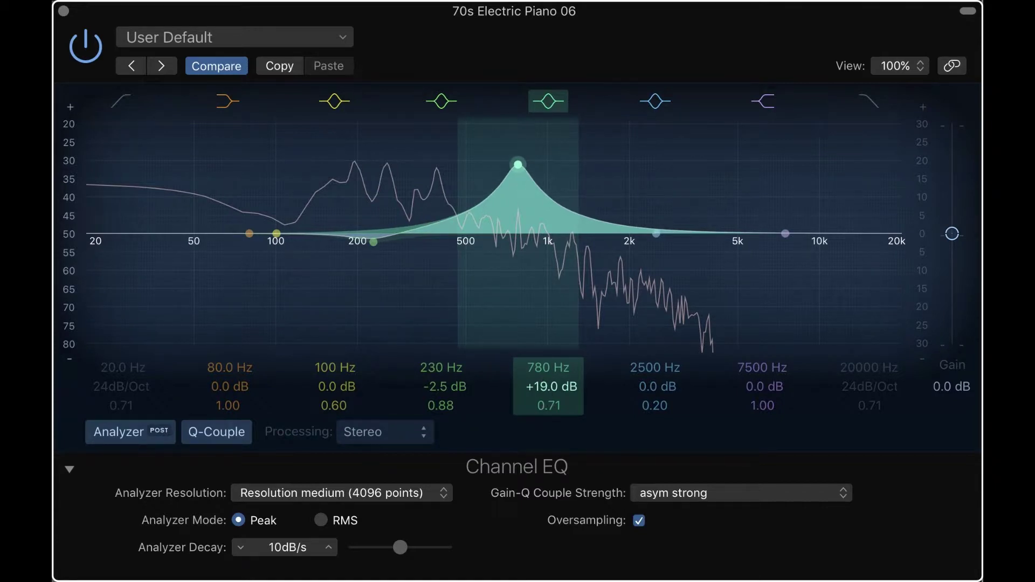
pyautogui.moveTo(549, 380); pyautogui.dragTo(549, 424)
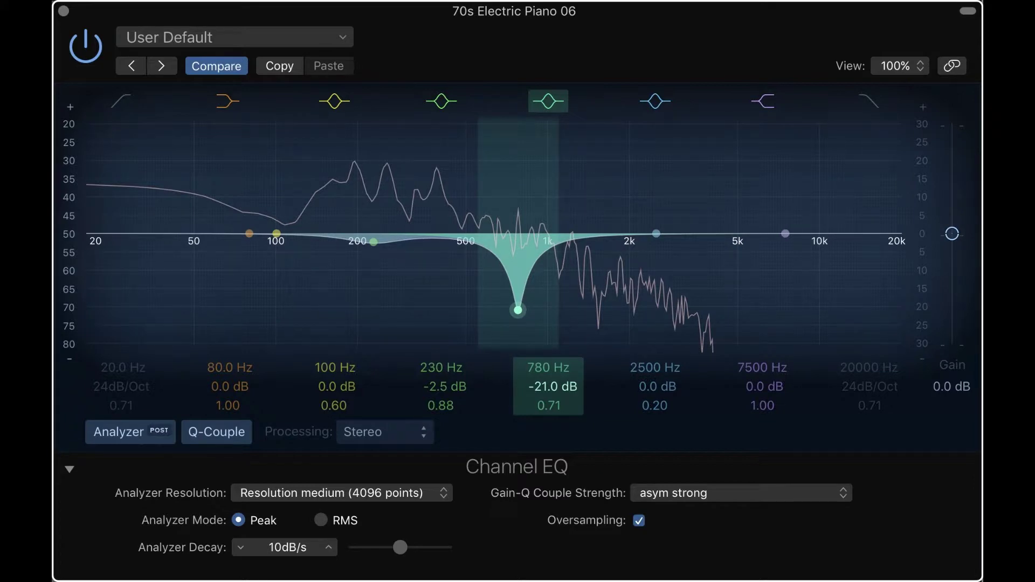
pyautogui.moveTo(549, 424); pyautogui.dragTo(549, 376)
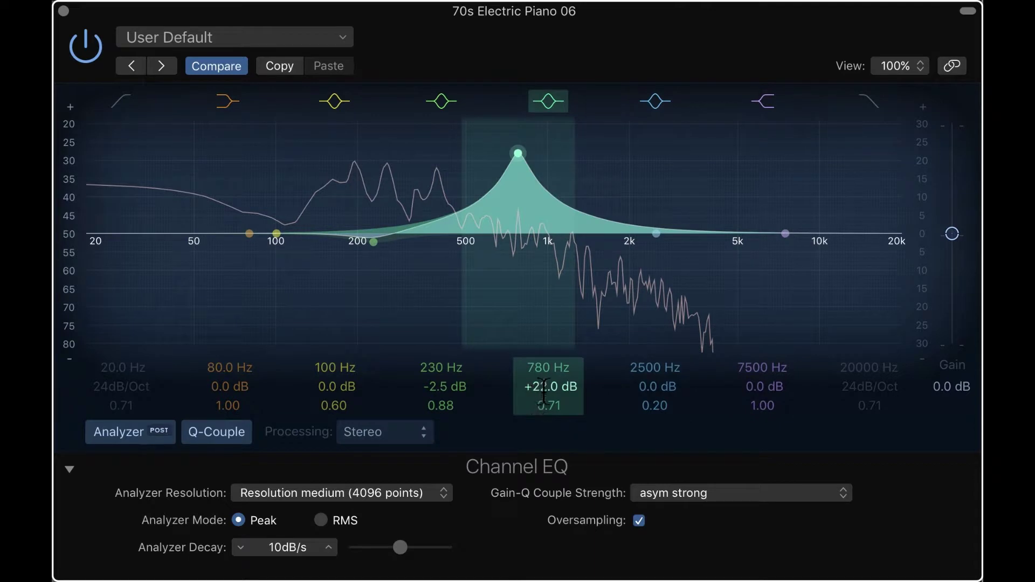
pyautogui.moveTo(546, 393); pyautogui.dragTo(546, 441)
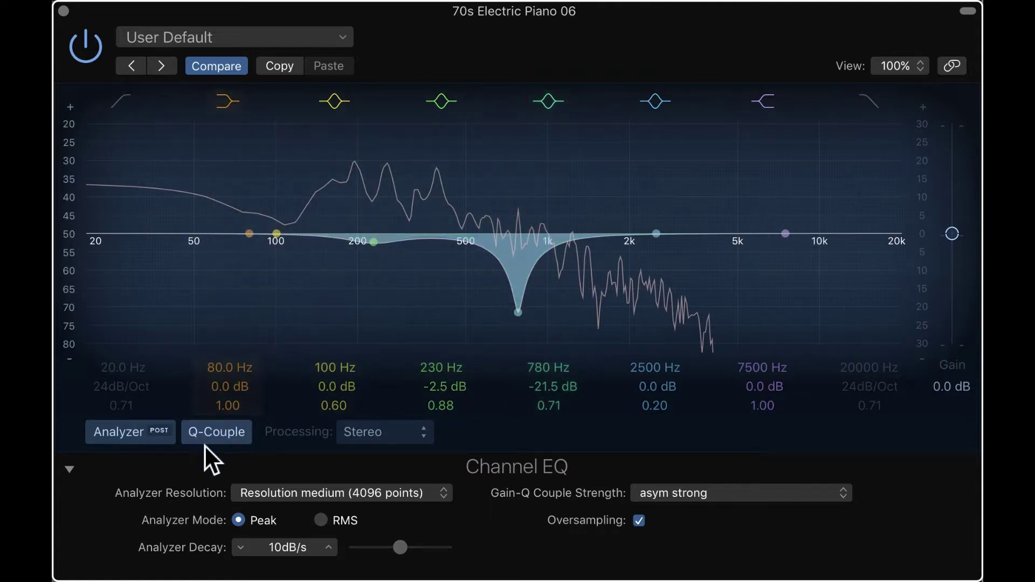
# Raise the 780 Hz band's gain to +22.0 dB with Q-Couple switched off, and turn Q-Couple back on
pyautogui.click(211, 439)
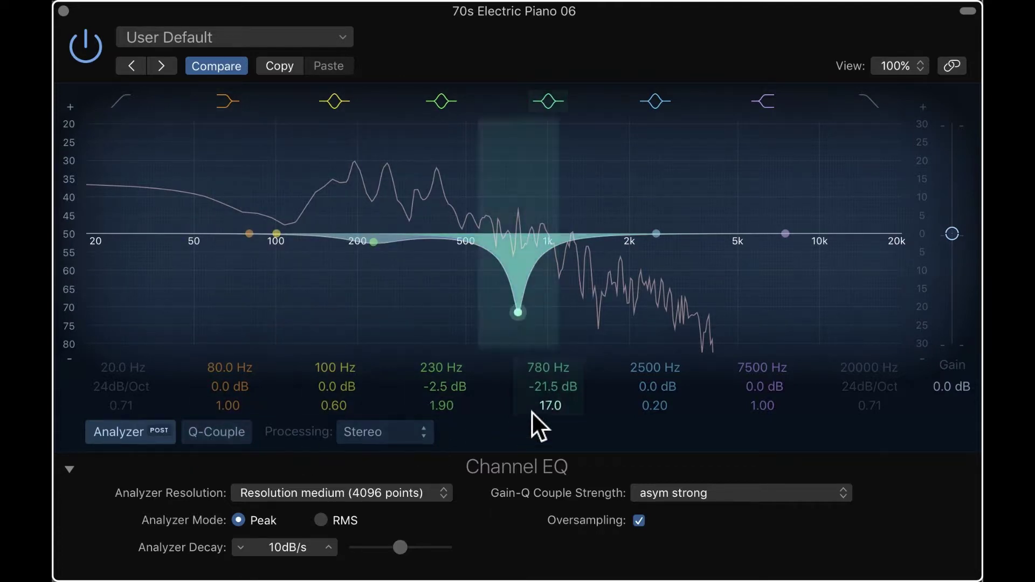
pyautogui.click(108, 437)
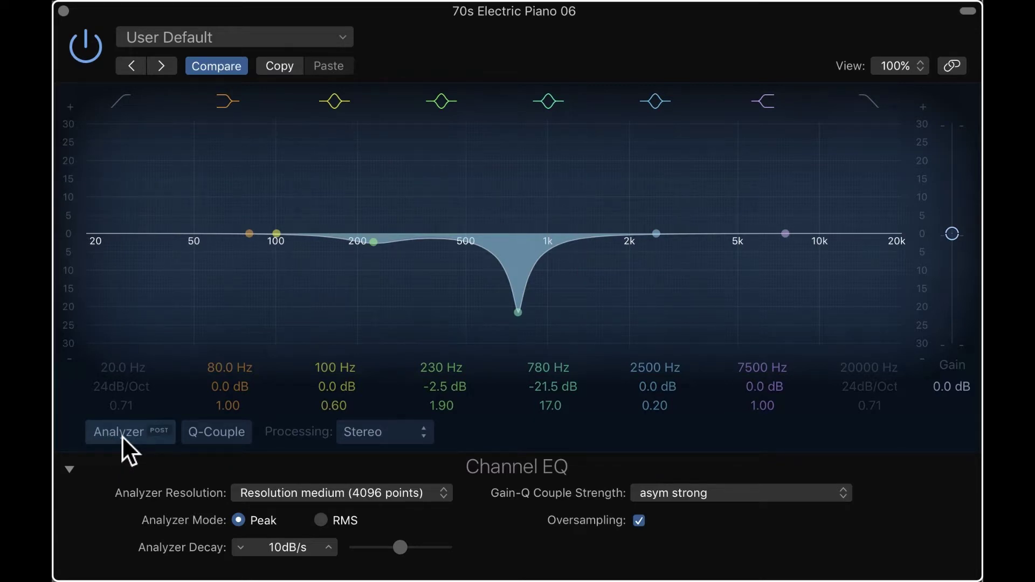
pyautogui.click(122, 436)
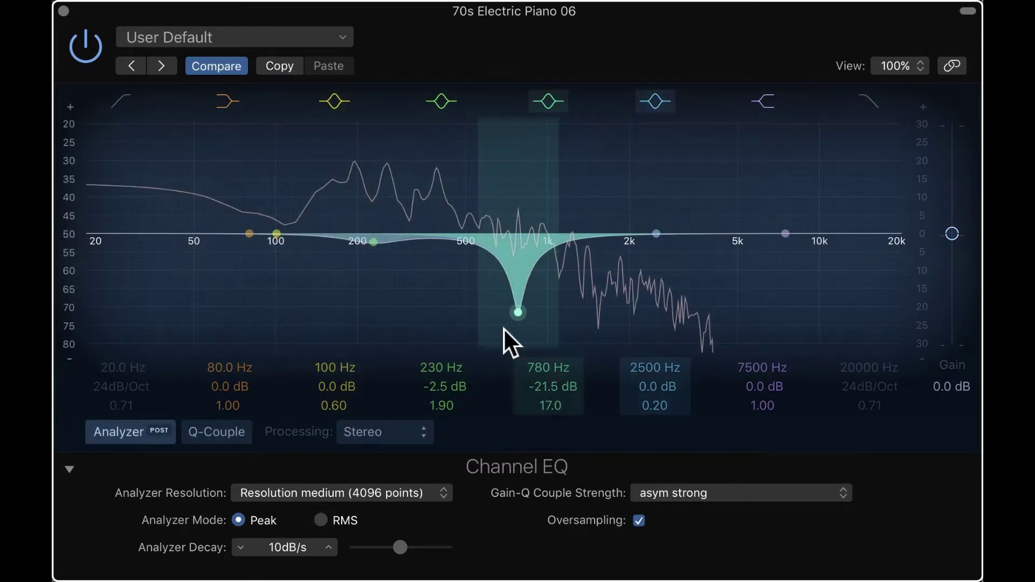
pyautogui.moveTo(548, 387); pyautogui.dragTo(548, 340)
pyautogui.click(220, 436)
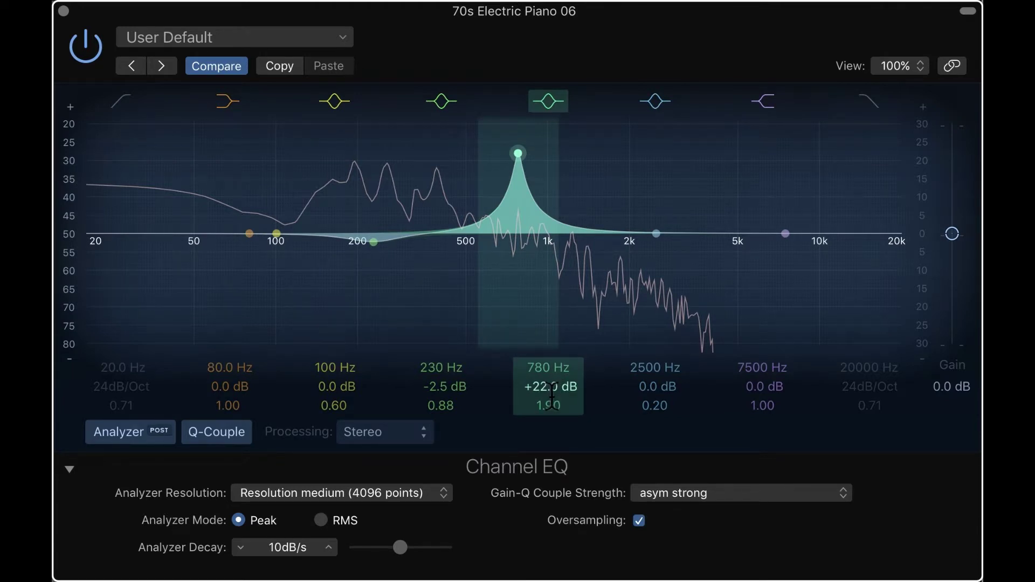
# Set the 780 Hz band to -13.5 dB with a Q of 0.67, and change the Gain-Q Couple Strength to light
pyautogui.moveTo(551, 396)
pyautogui.mouseDown()
pyautogui.moveTo(549, 425)
pyautogui.moveTo(551, 380)
pyautogui.moveTo(551, 411)
pyautogui.mouseUp()
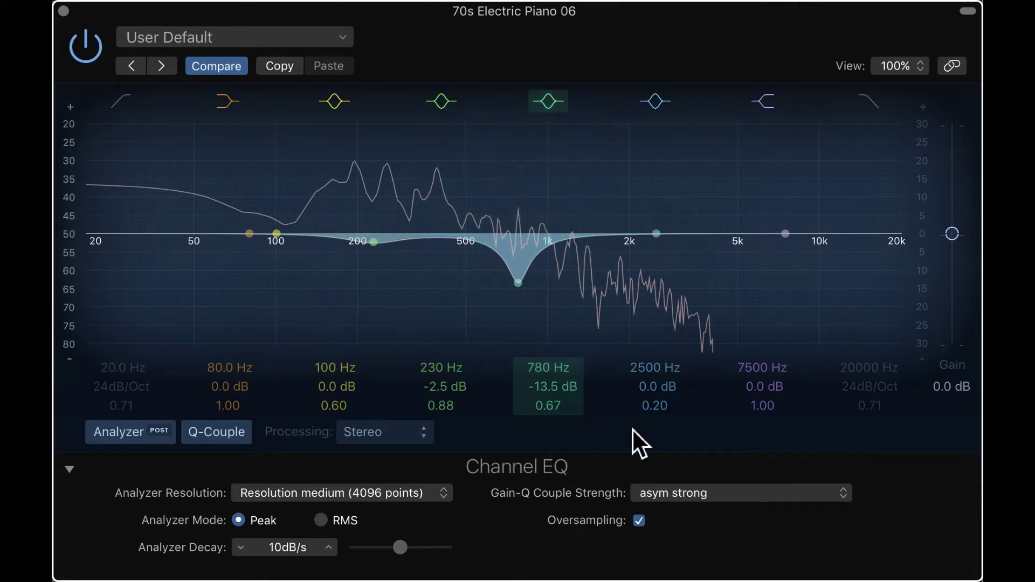
pyautogui.click(671, 496)
pyautogui.click(690, 420)
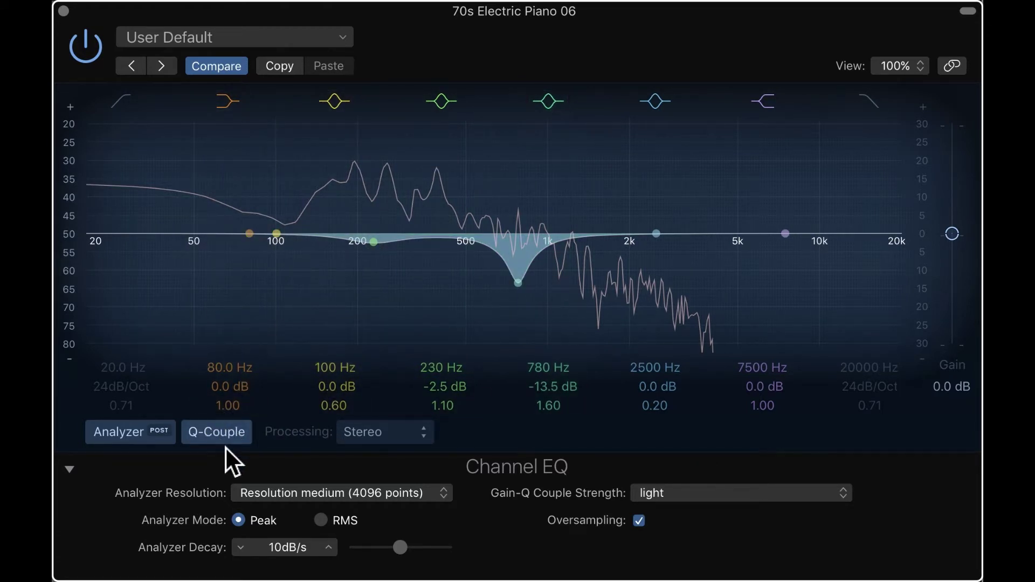
# Boost the 780 Hz band to +13.0 dB and set the Gain-Q Couple Strength to asym strong
pyautogui.moveTo(553, 385)
pyautogui.mouseDown()
pyautogui.moveTo(552, 333)
pyautogui.moveTo(552, 394)
pyautogui.moveTo(552, 338)
pyautogui.moveTo(552, 385)
pyautogui.mouseUp()
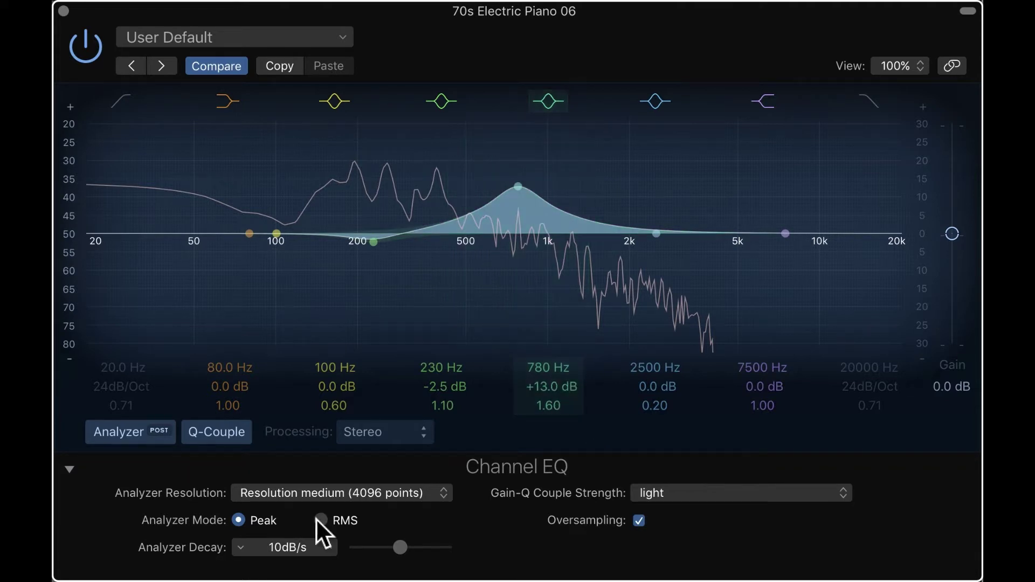
pyautogui.click(670, 495)
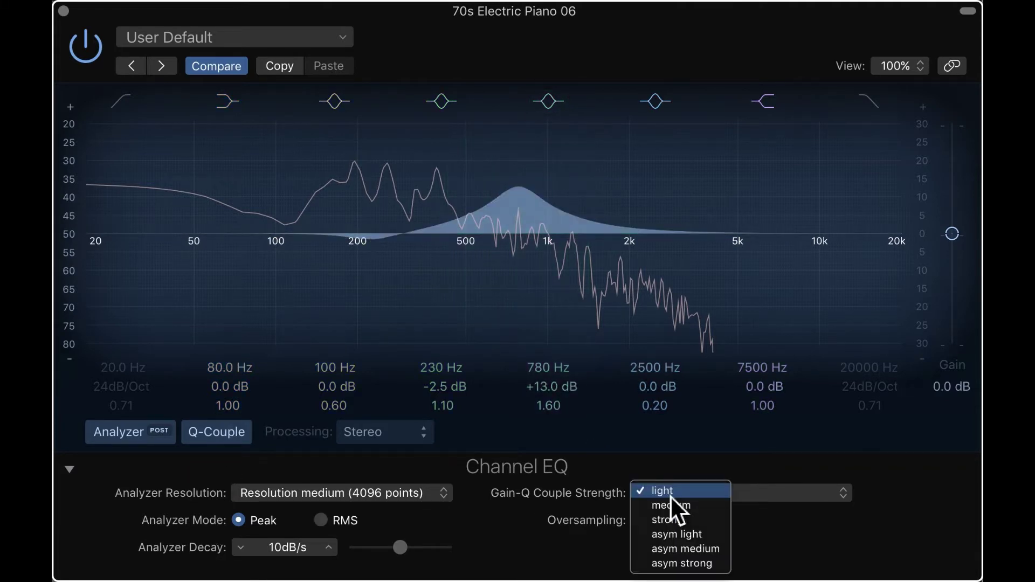
pyautogui.click(673, 561)
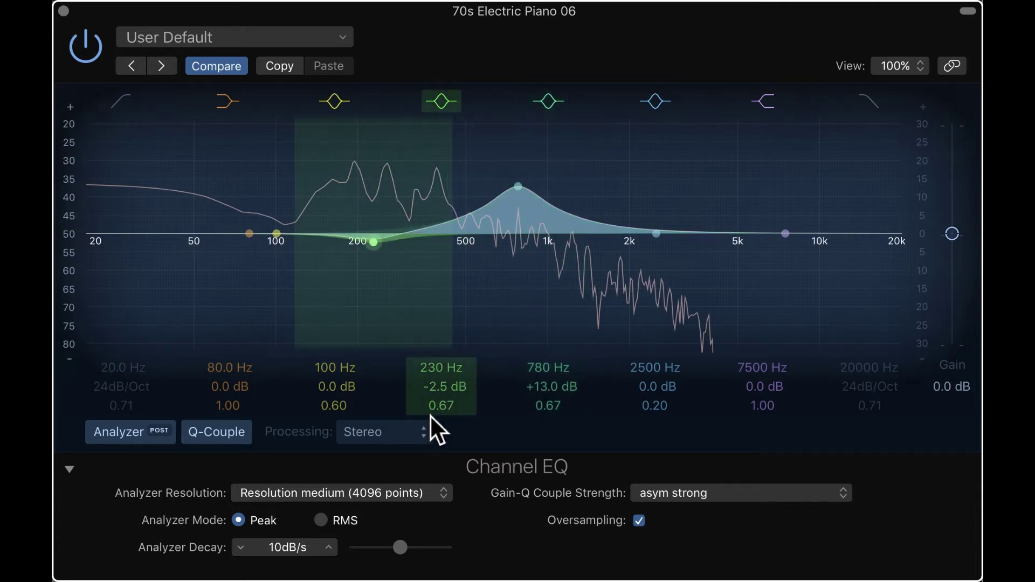
# Open the Channel EQ's Processing channel mode options
pyautogui.click(397, 433)
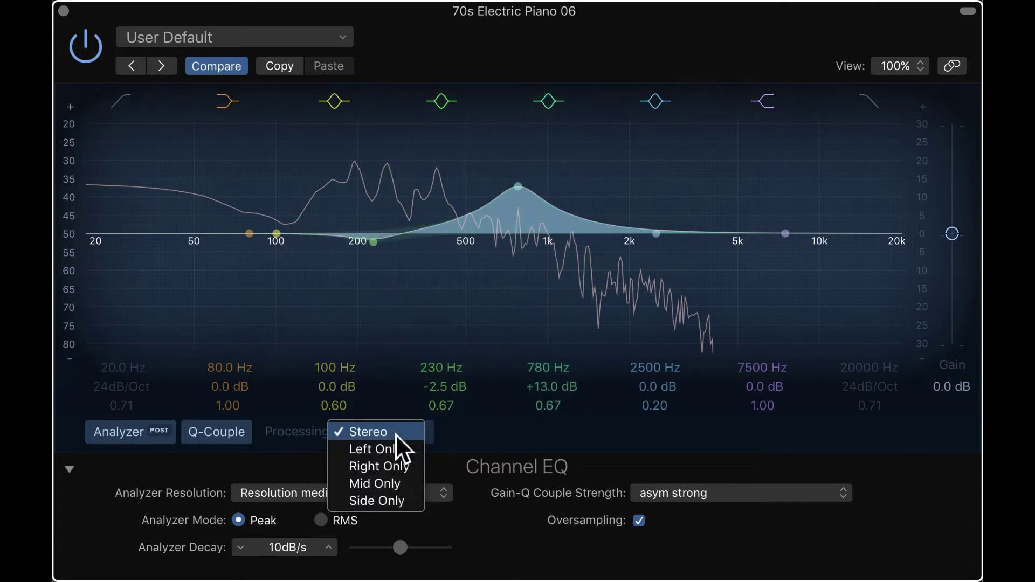